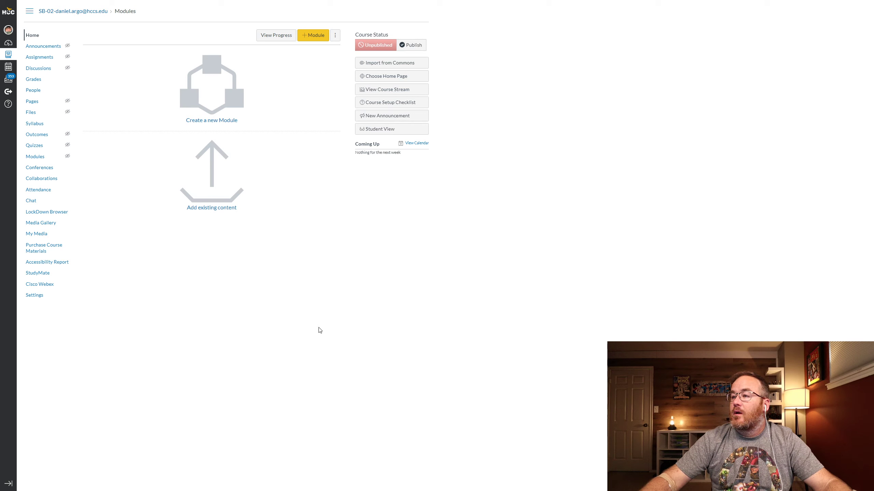
# Create a new page in the course and title it Homepage.
pyautogui.hotkey('ctrl', '+')
pyautogui.hotkey('ctrl', '+')
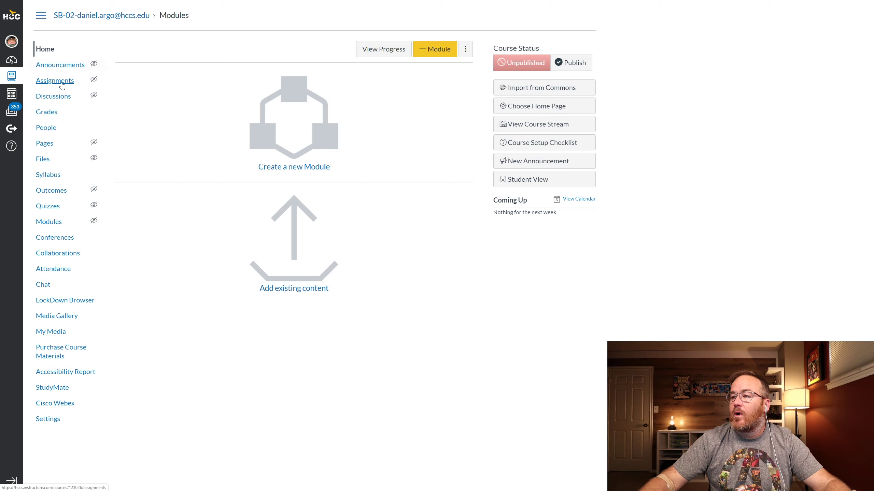
pyautogui.click(43, 146)
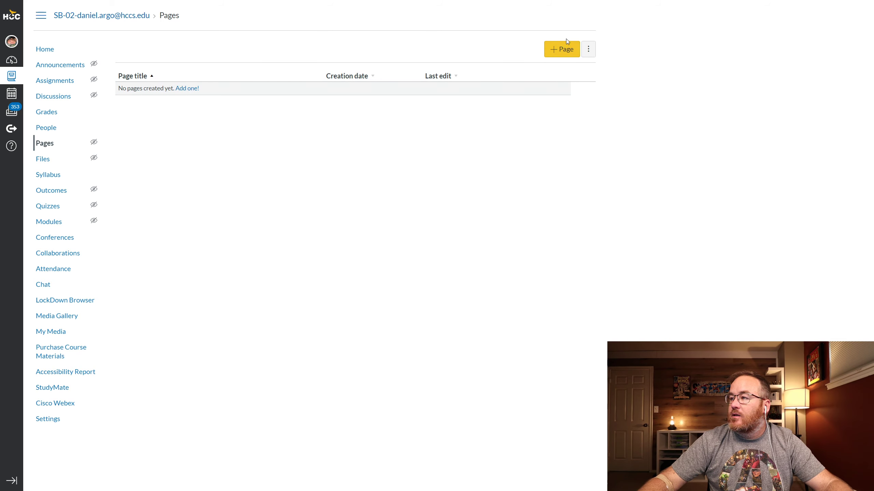
pyautogui.click(555, 56)
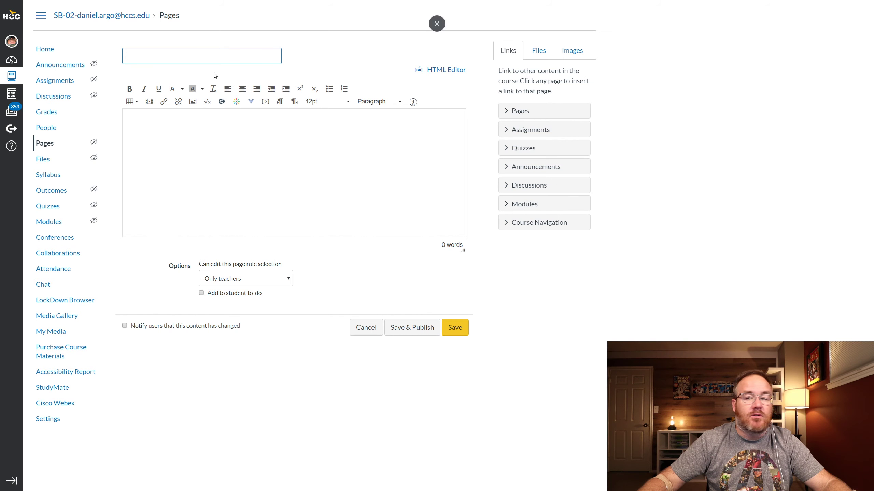
pyautogui.click(214, 63)
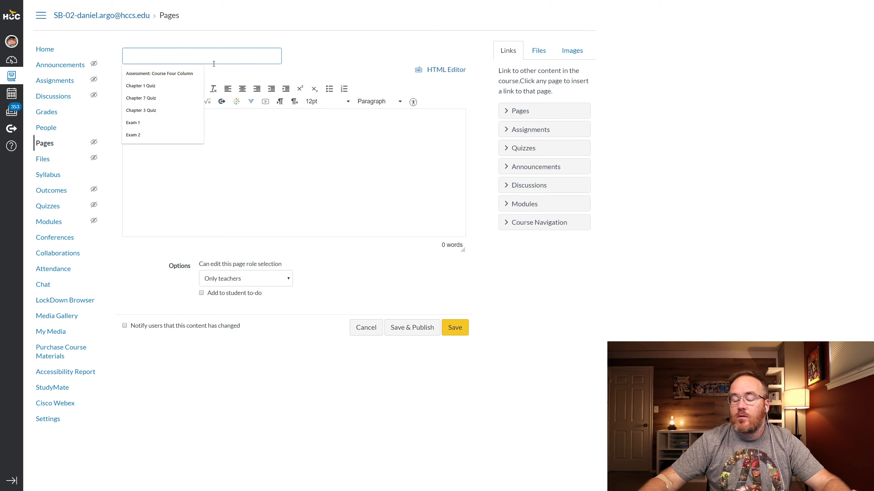
pyautogui.write('Hoem P')
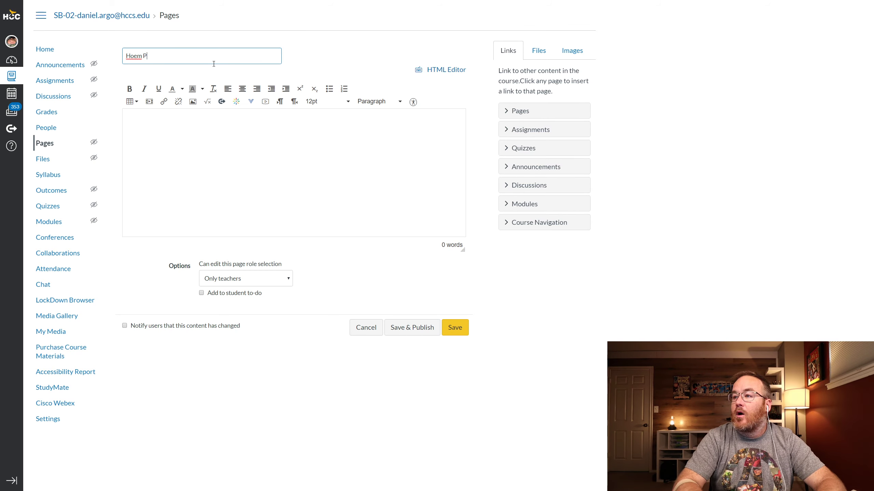
pyautogui.press('BackSpace')
pyautogui.press('BackSpace')
pyautogui.press('BackSpace')
pyautogui.press('BackSpace')
pyautogui.write('mepage')
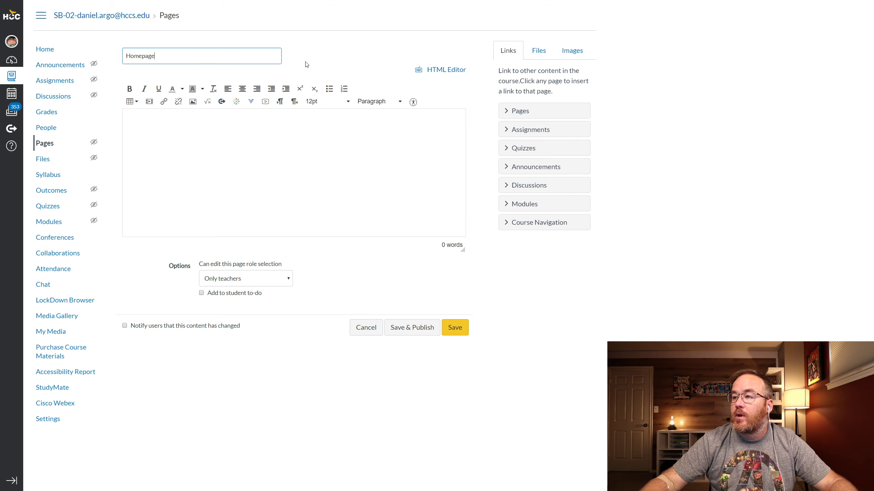
# Enter Class Information and Instructor Information as the first two lines of the Homepage body.
pyautogui.click(195, 147)
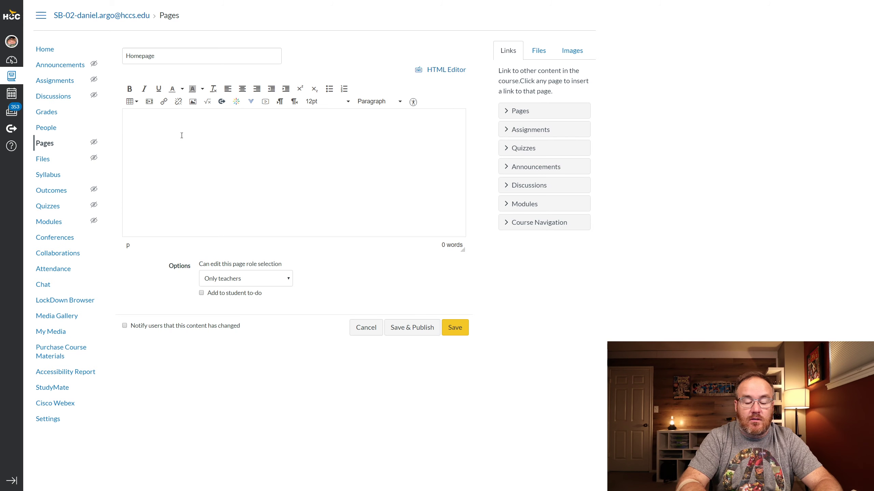
pyautogui.write('Class')
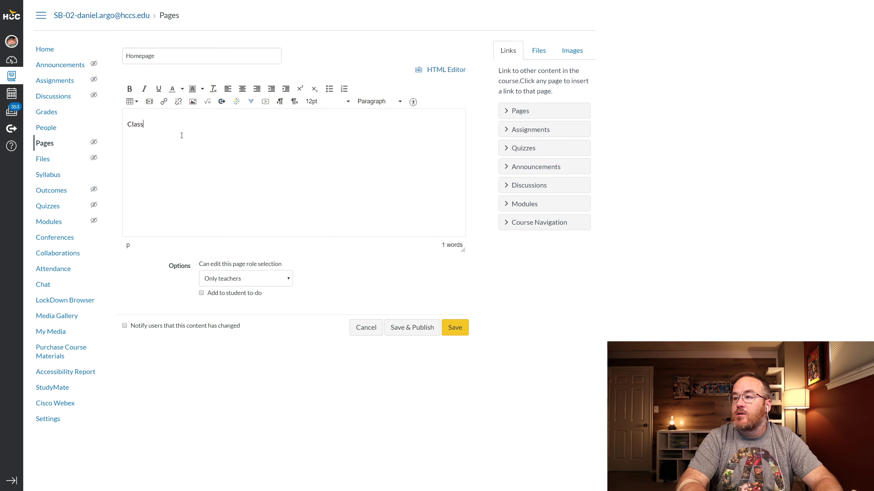
pyautogui.write(' Informtio')
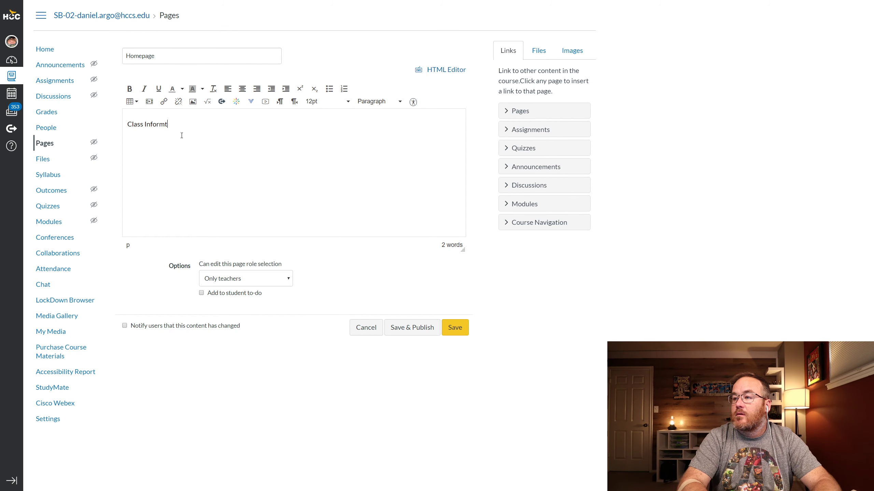
pyautogui.press('BackSpace')
pyautogui.write('tion ')
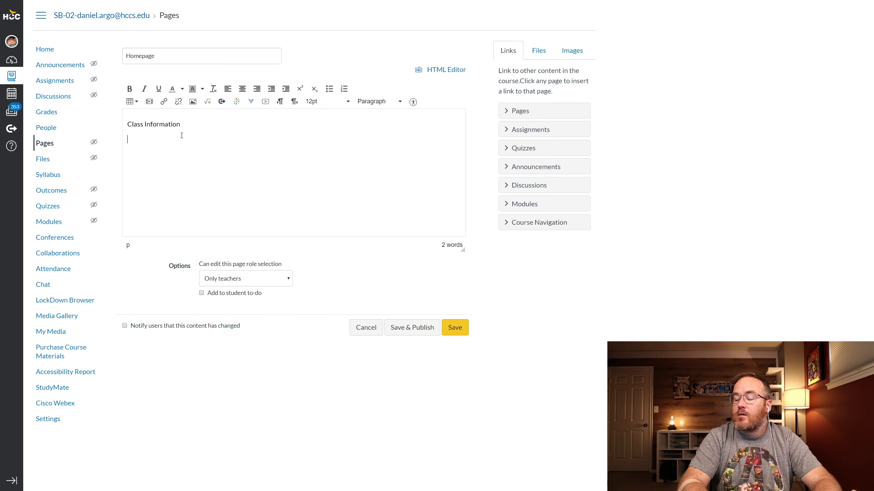
pyautogui.write('Instructor ')
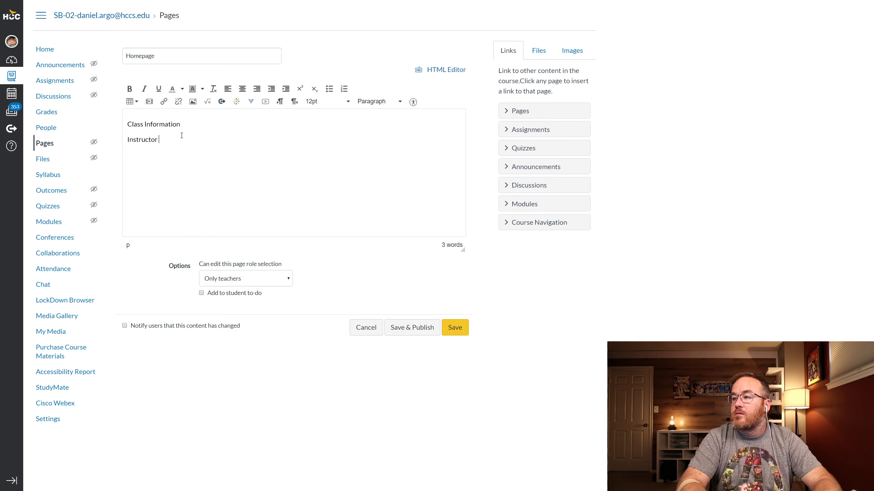
pyautogui.write('Information')
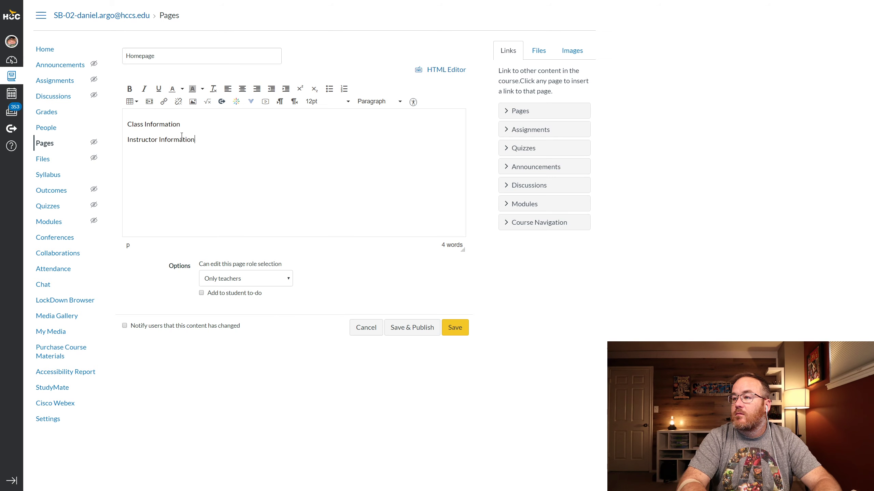
# Add the lines Campus Information and Book Information to the body, and save and publish the page.
pyautogui.press('Return')
pyautogui.write('Campus ')
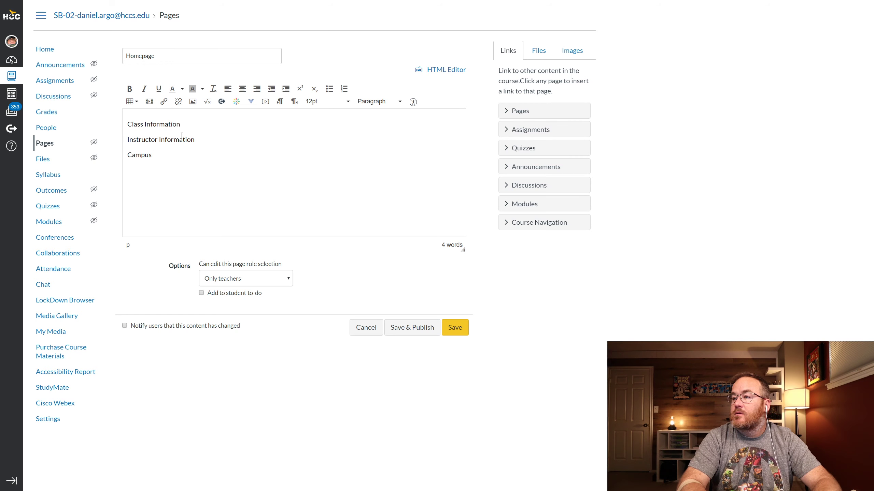
pyautogui.write('Information')
pyautogui.press('Return')
pyautogui.write('B')
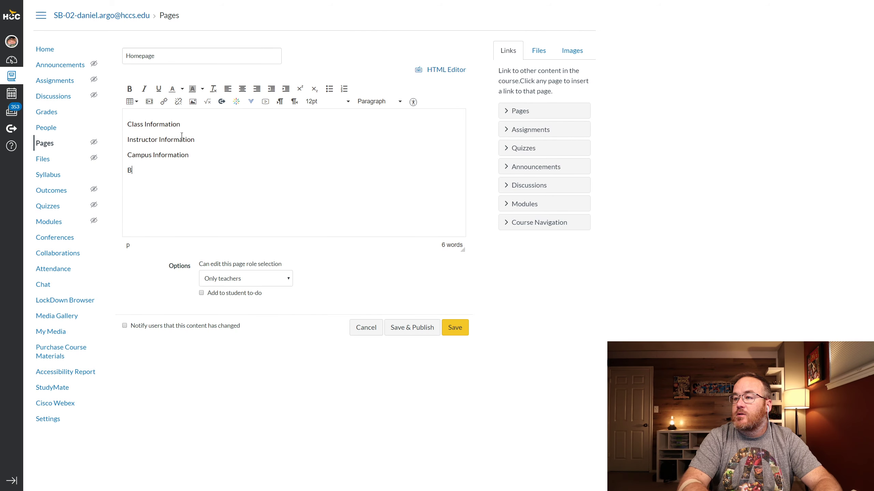
pyautogui.write('ook Information')
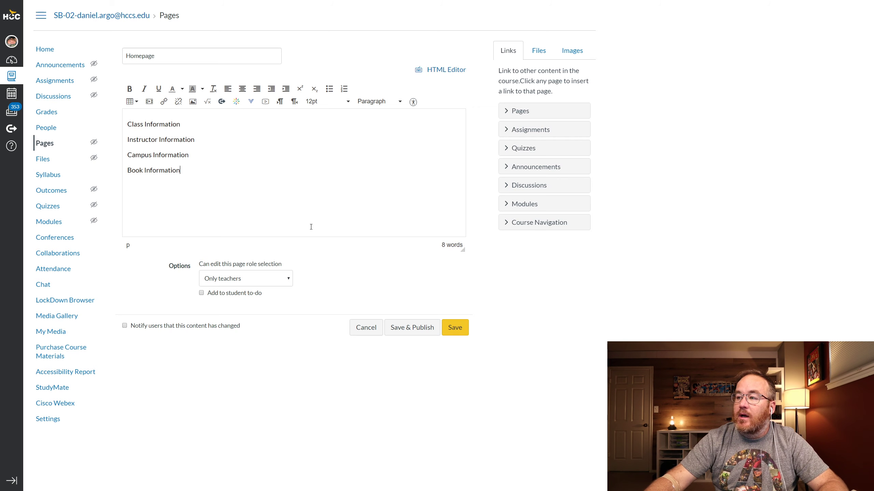
pyautogui.click(407, 332)
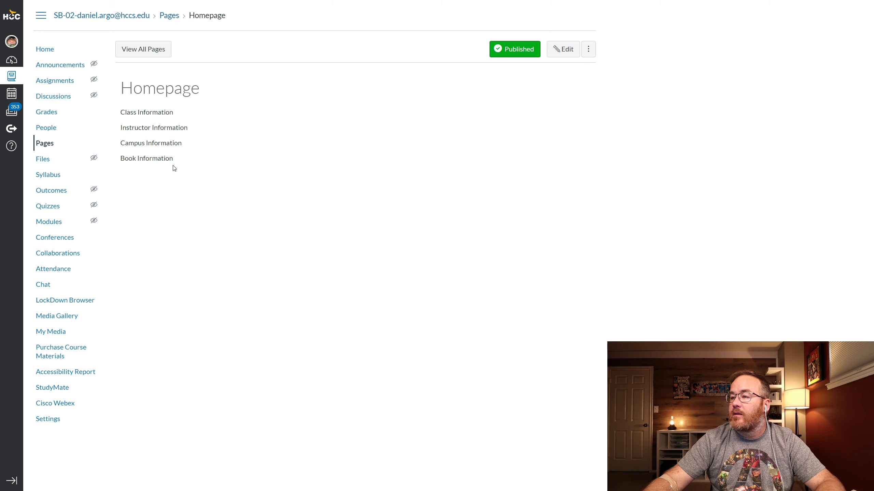
# Go from the course home page chooser to the page list and set Homepage as the front page.
pyautogui.click(44, 52)
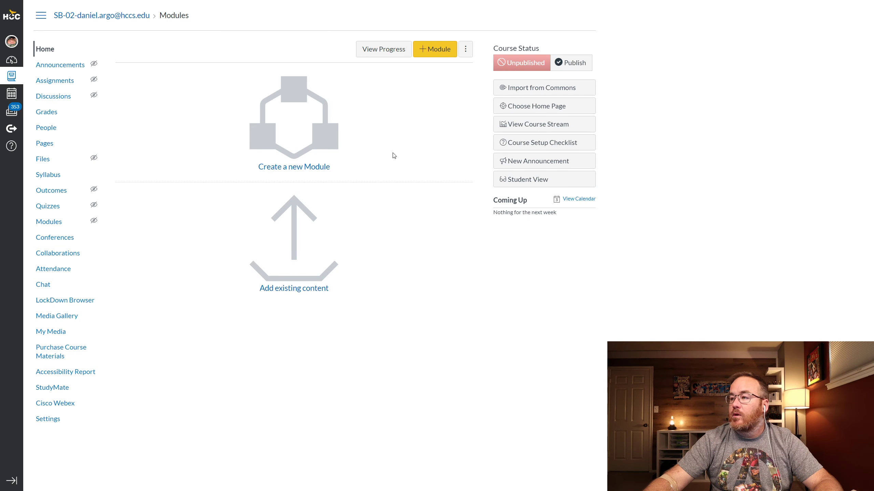
pyautogui.click(542, 110)
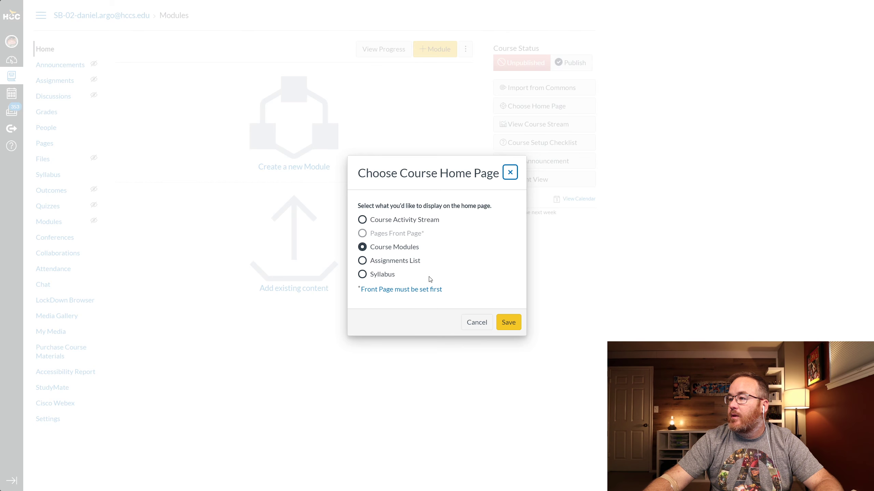
pyautogui.click(428, 289)
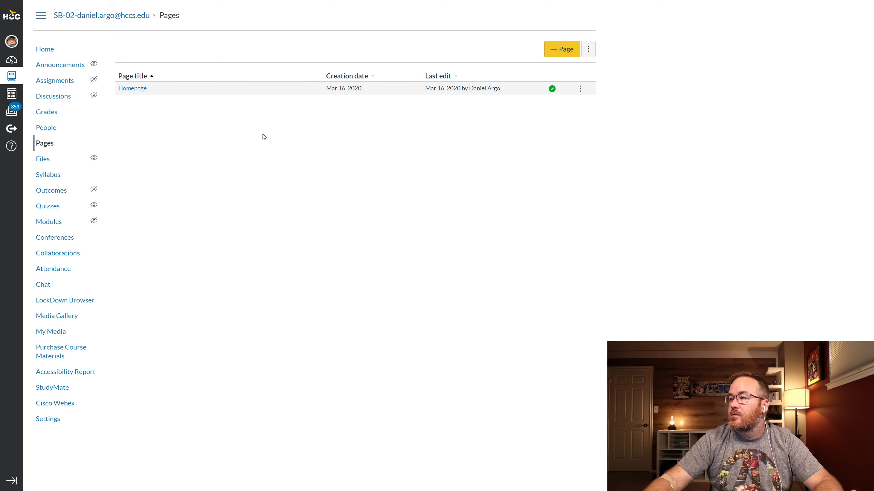
pyautogui.click(580, 88)
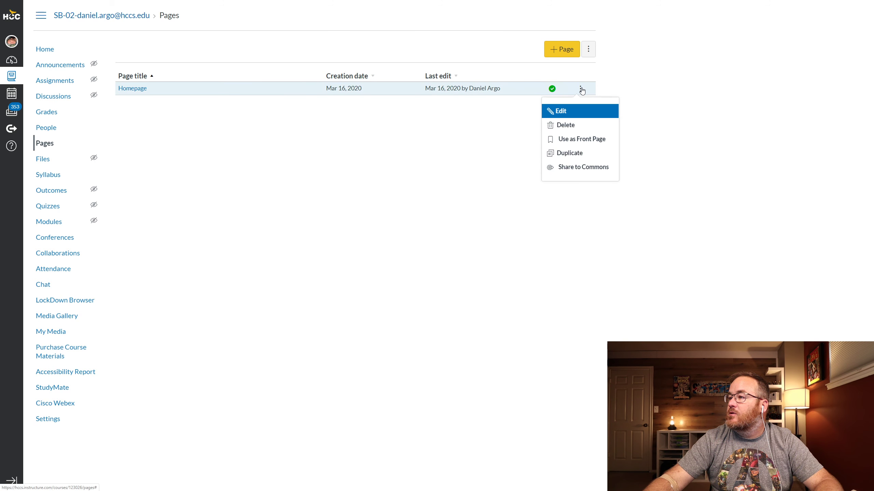
pyautogui.click(580, 141)
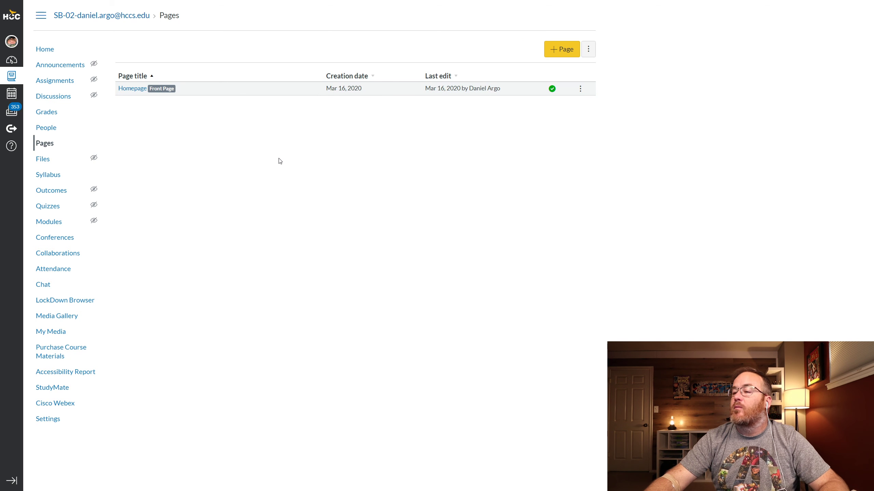
# Set the course home page to display the Pages Front Page and save the choice.
pyautogui.click(45, 49)
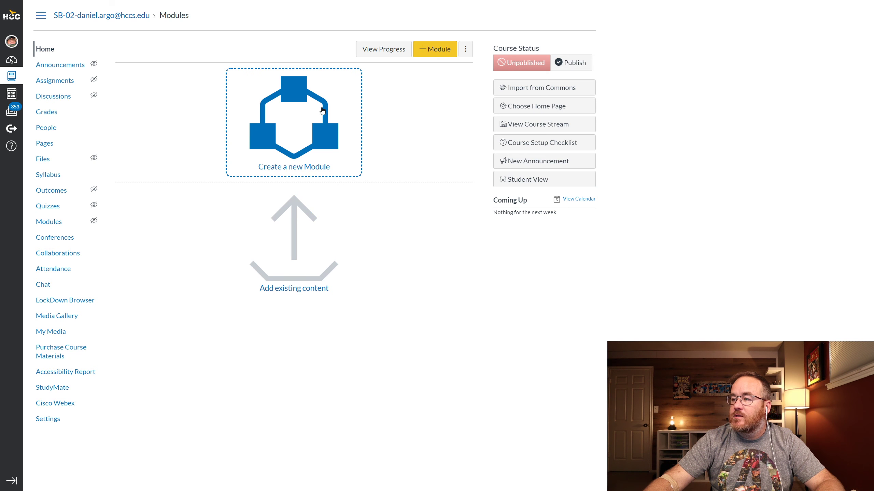
pyautogui.click(547, 110)
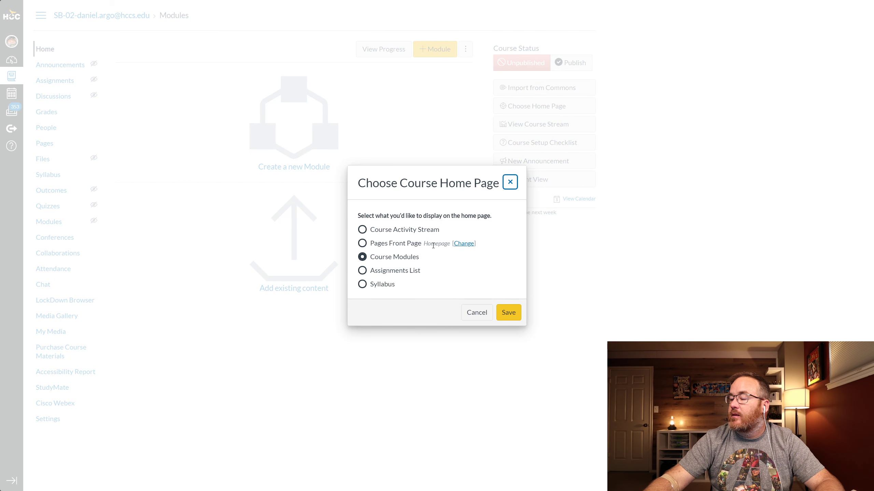
pyautogui.click(363, 245)
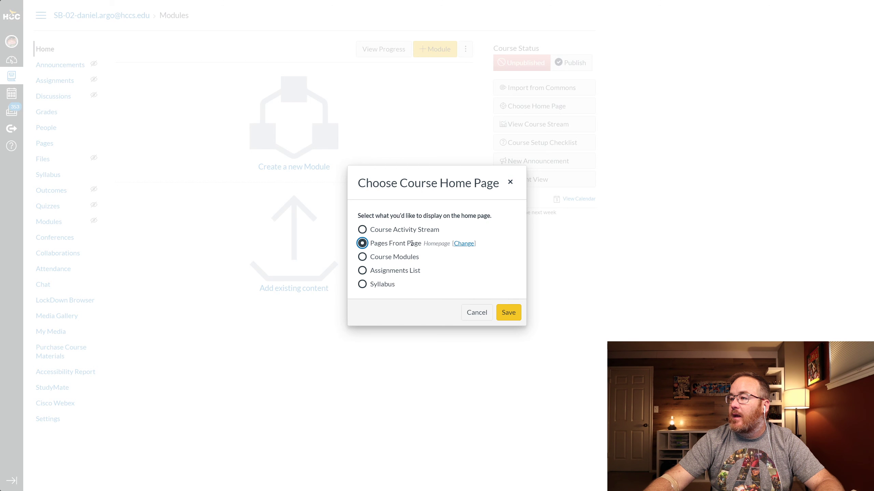
pyautogui.click(509, 313)
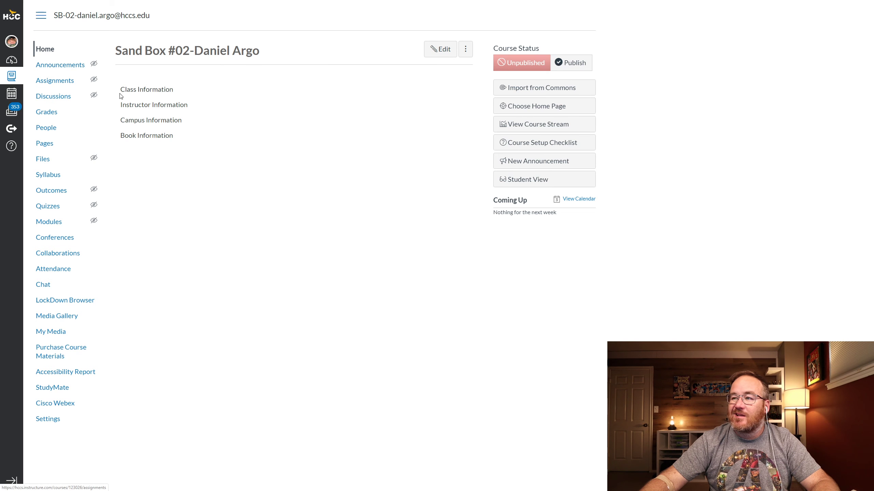
# Open the Mentoring Group Shell course and examine the class and department information on its home page.
pyautogui.click(11, 60)
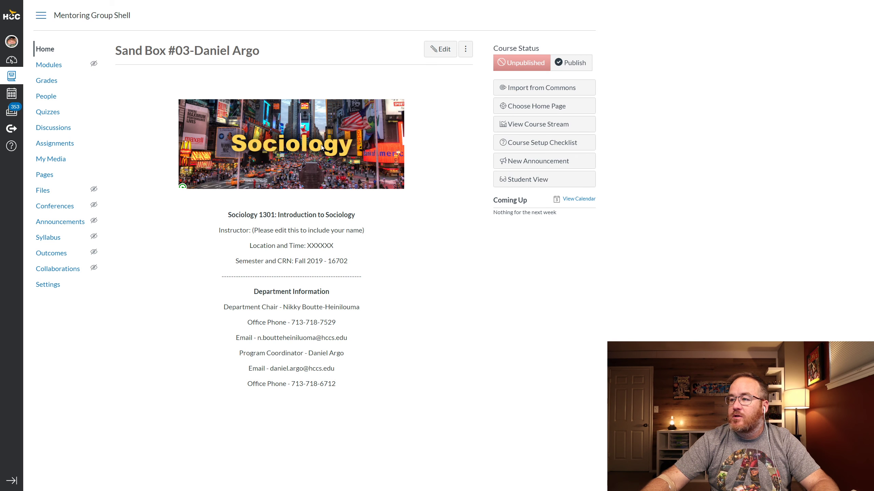
pyautogui.moveTo(357, 260); pyautogui.dragTo(223, 216)
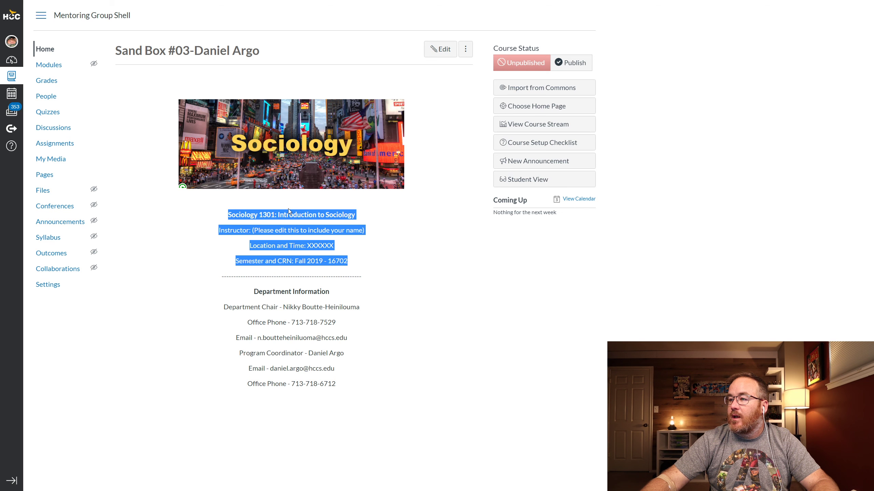
pyautogui.click(325, 253)
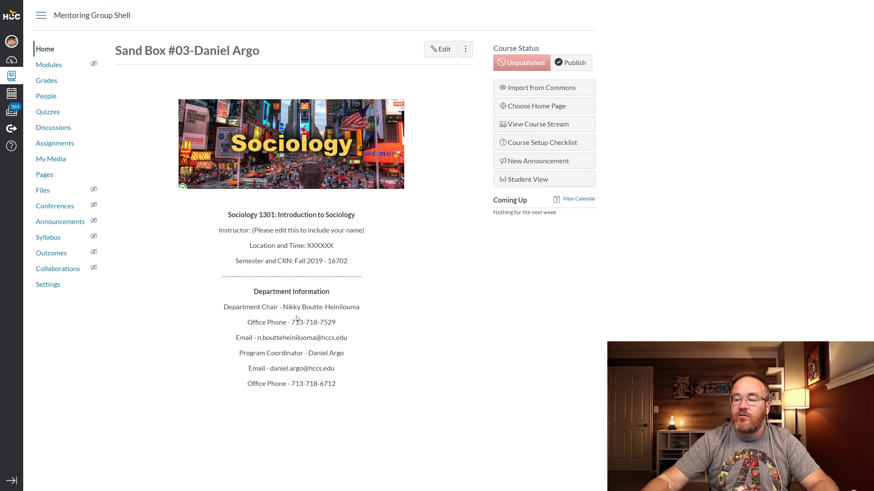
pyautogui.moveTo(340, 384); pyautogui.dragTo(223, 305)
pyautogui.click(367, 309)
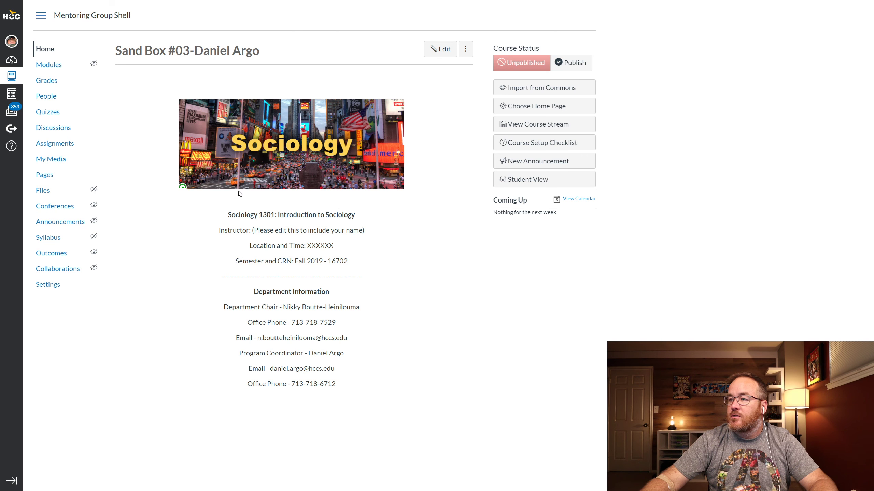
# Return to the Sand Box #02 course, open its home page for editing and select the body text.
pyautogui.click(13, 60)
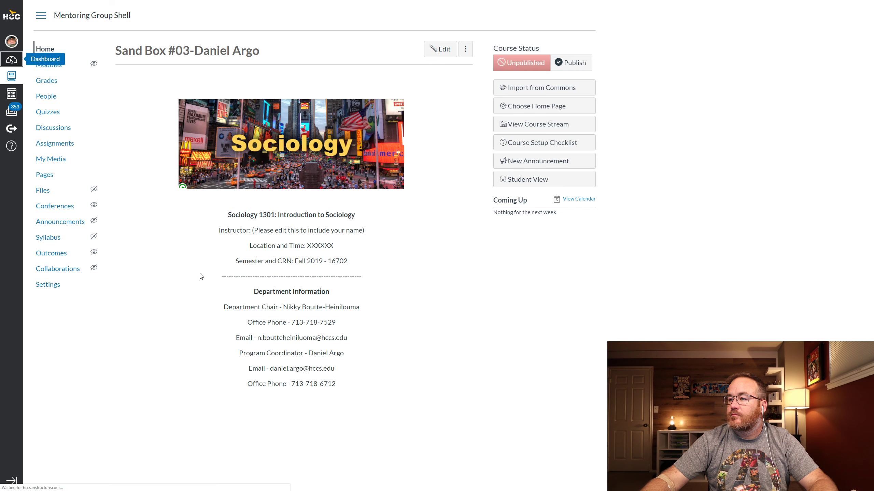
pyautogui.click(207, 376)
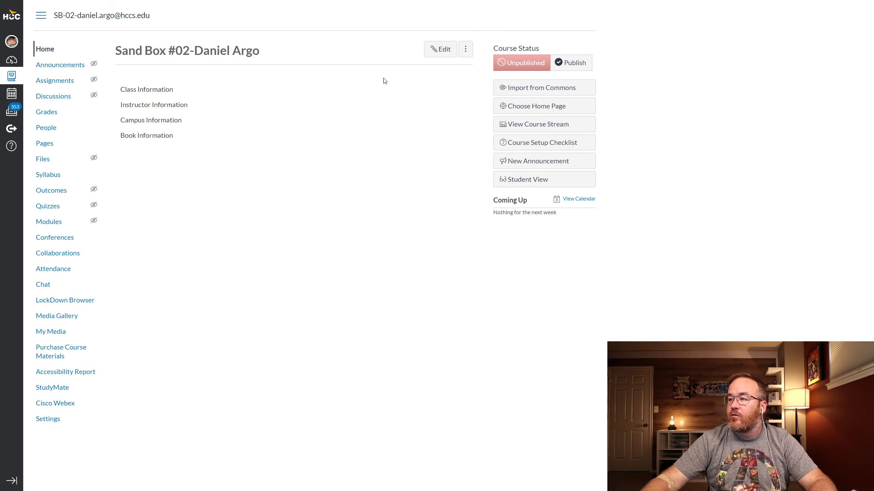
pyautogui.click(441, 49)
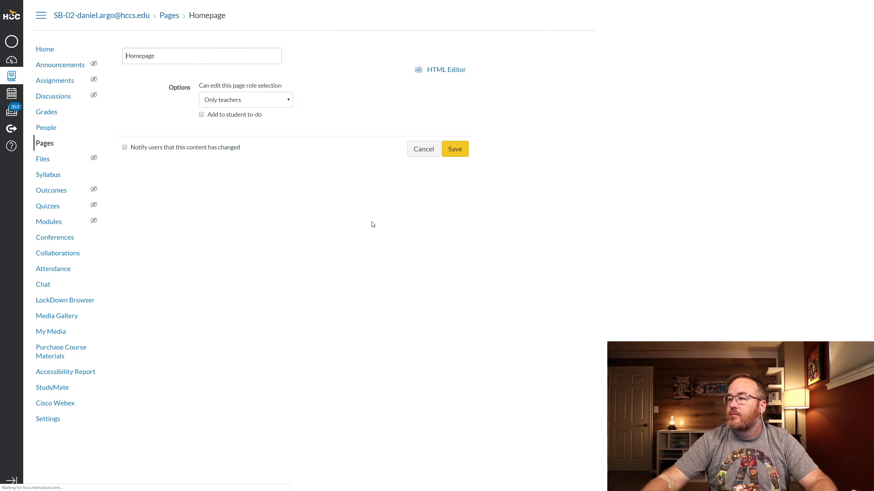
pyautogui.moveTo(194, 174); pyautogui.dragTo(126, 116)
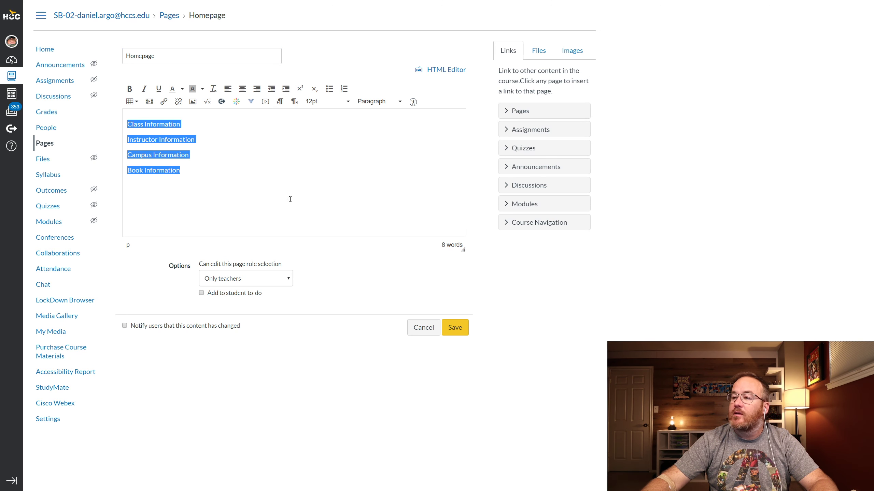
# Save the Homepage page with the Add to student to-do option turned off.
pyautogui.click(377, 291)
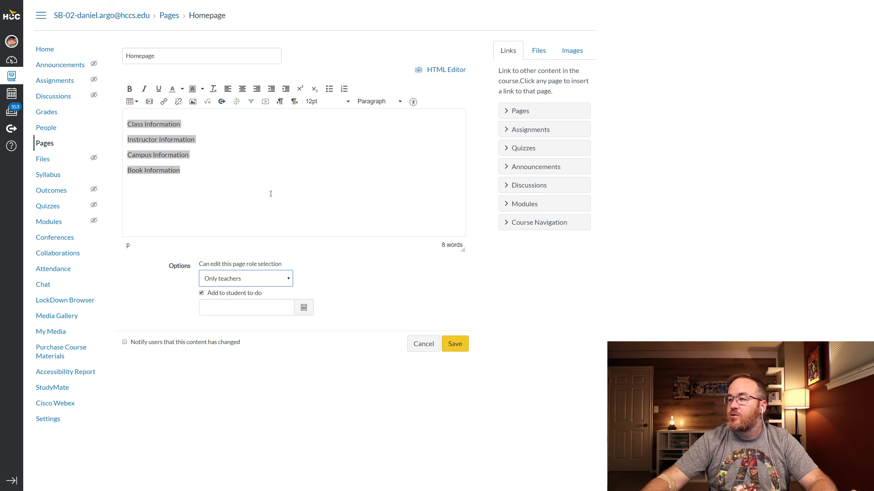
pyautogui.click(254, 190)
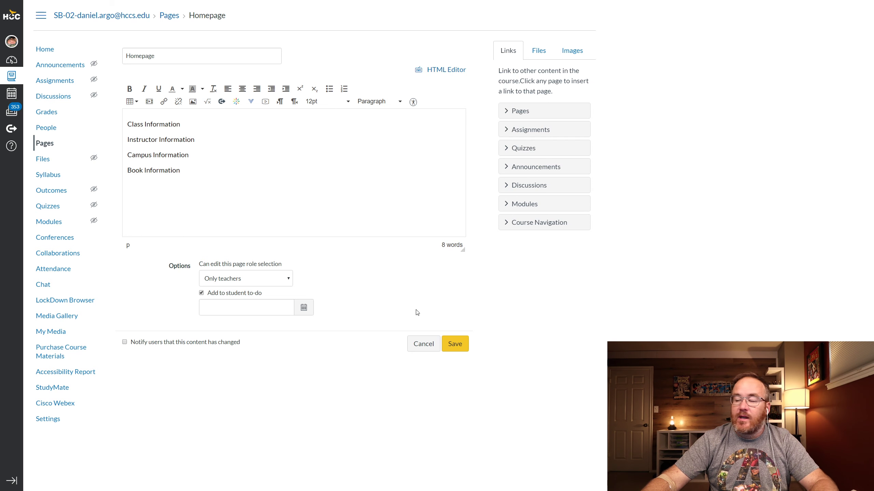
pyautogui.click(460, 345)
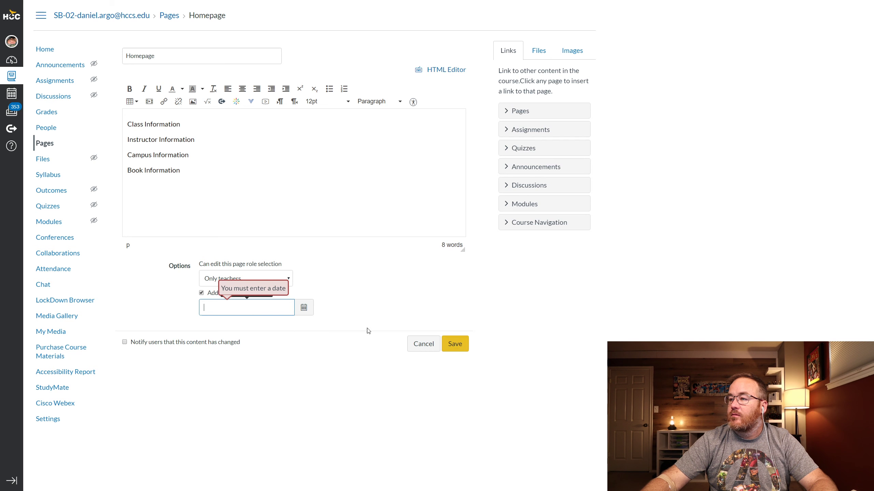
pyautogui.click(319, 291)
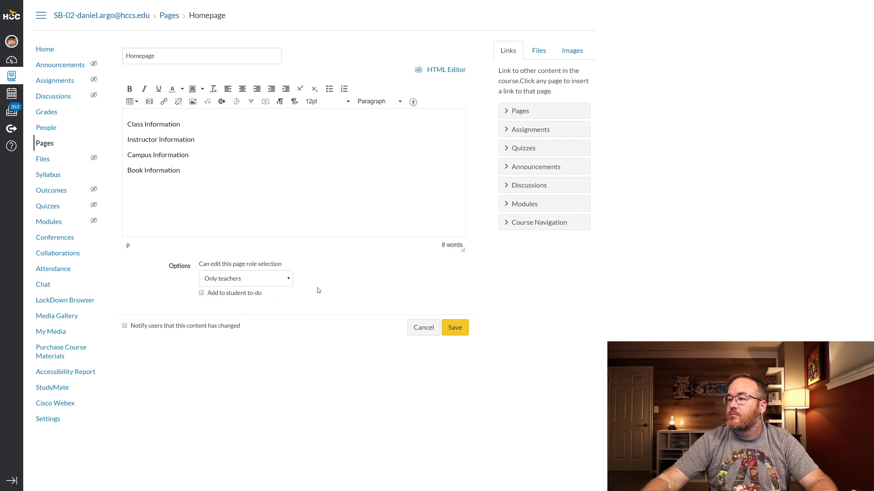
pyautogui.click(456, 332)
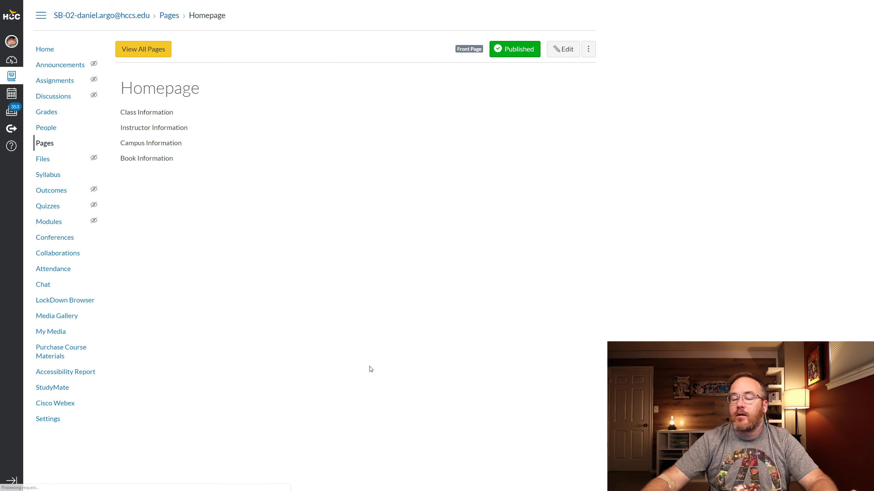